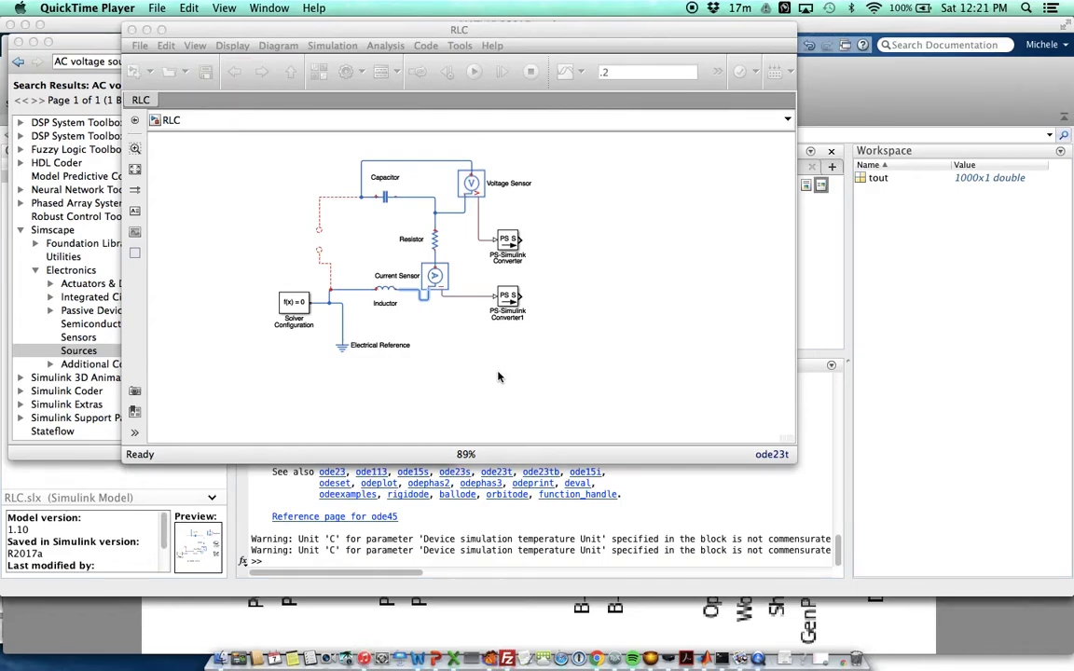
Move the Inductor block slightly lower in the RLC circuit.
{"action": "left_click", "coordinate": [367, 259]}
{"action": "left_click", "coordinate": [392, 291]}
{"action": "left_click_drag", "start_coordinate": [387, 291], "coordinate": [388, 297]}
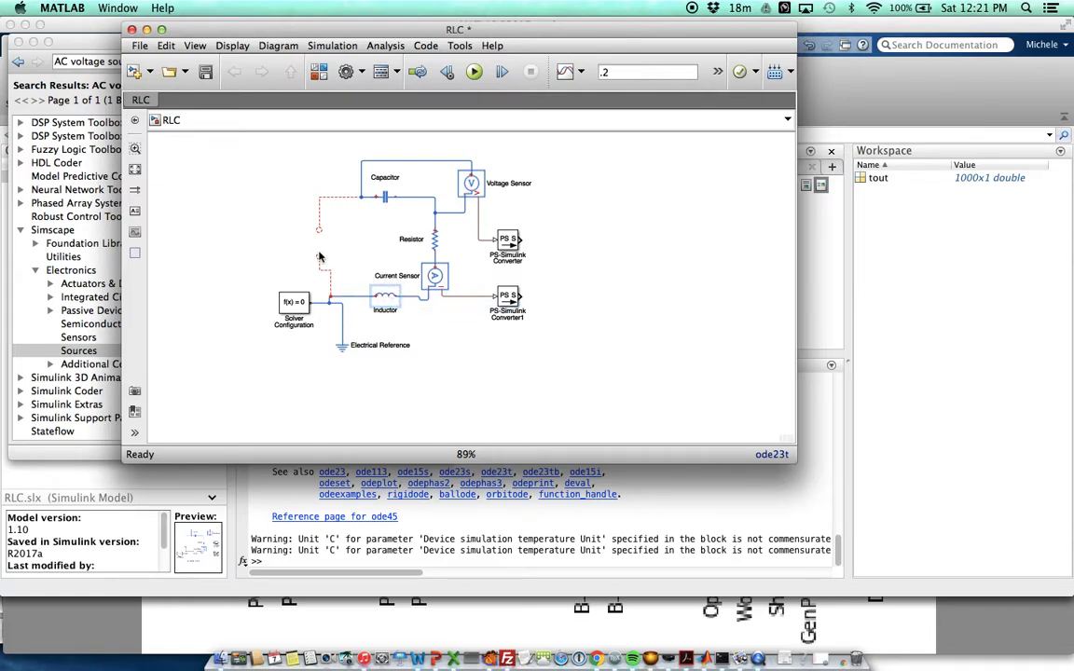
Quick-insert an AC Voltage Source and fit it into the circuit's open left branch.
{"action": "left_click", "coordinate": [239, 217]}
{"action": "type", "text": "ac"}
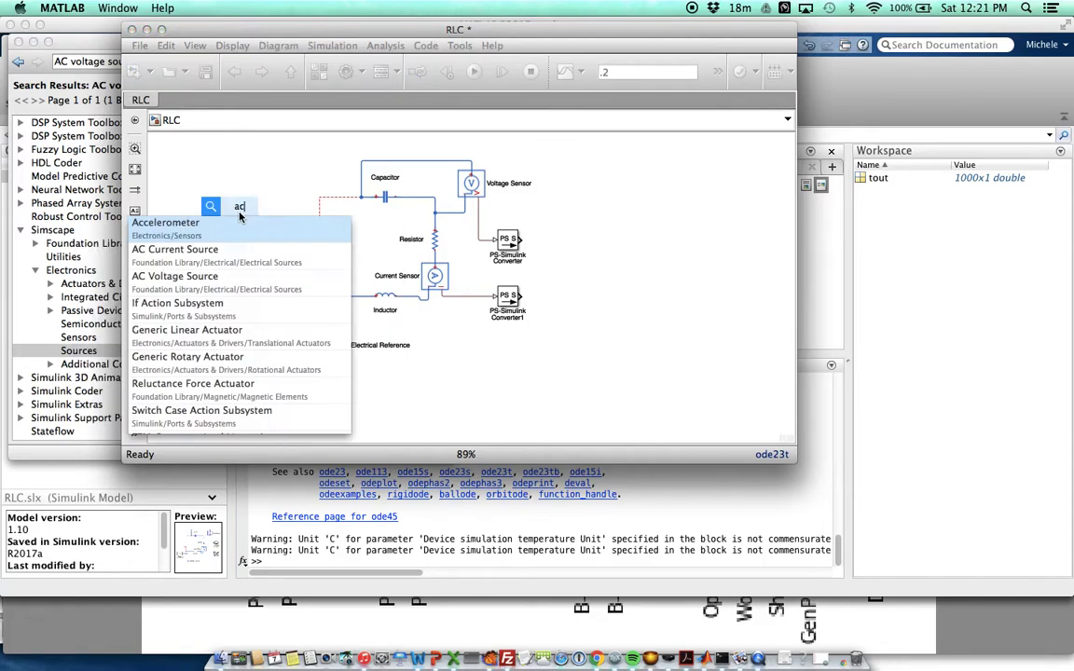
{"action": "type", "text": " voltag"}
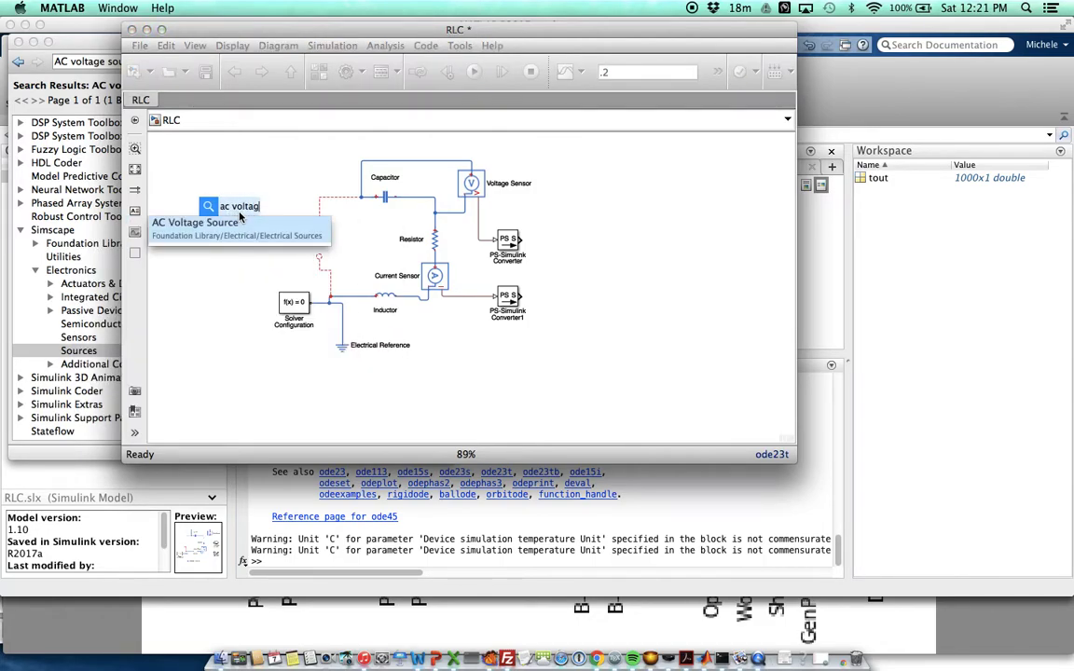
{"action": "key", "text": "Return"}
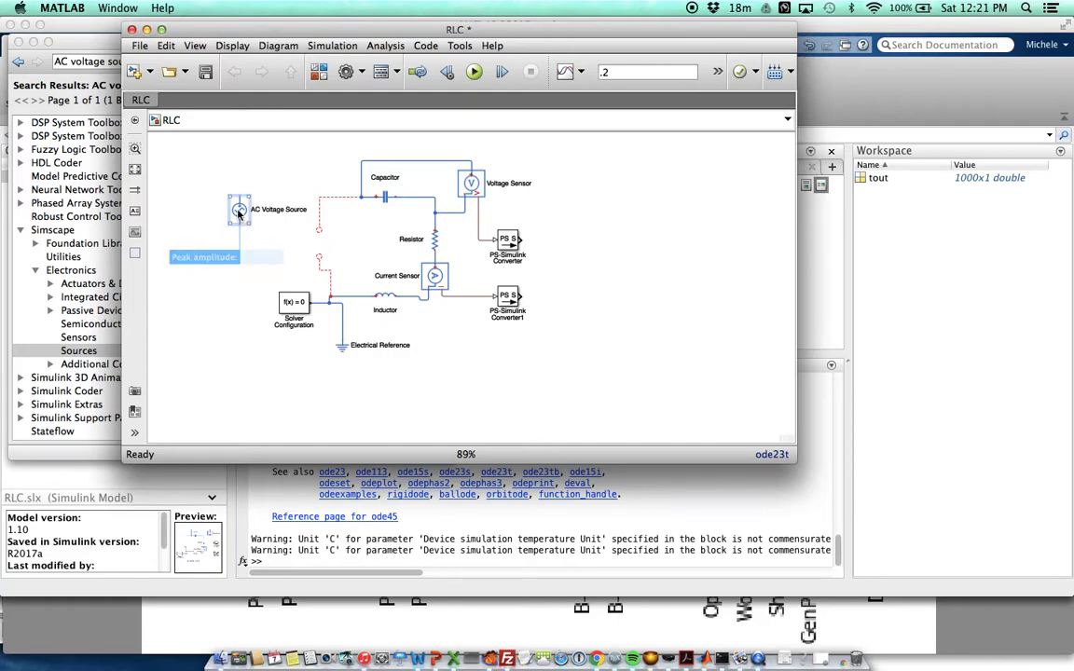
{"action": "left_click_drag", "start_coordinate": [241, 220], "coordinate": [318, 250]}
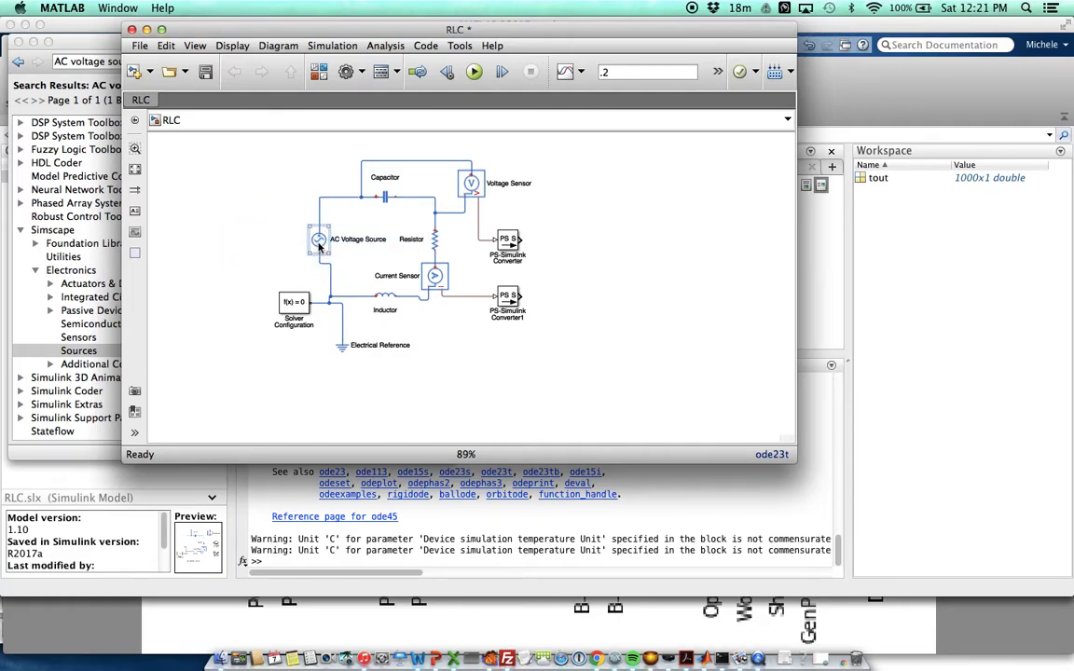
Set the AC Voltage Source peak amplitude to 10 V, keeping 60 Hz frequency.
{"action": "double_click", "coordinate": [318, 242]}
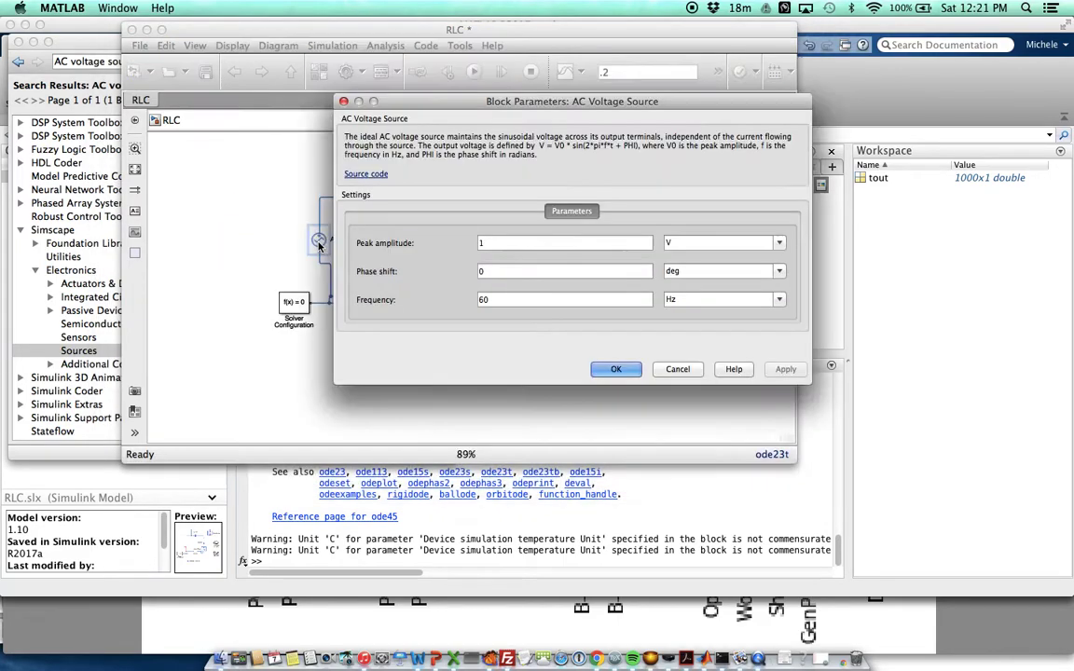
{"action": "left_click", "coordinate": [497, 245]}
{"action": "type", "text": "0"}
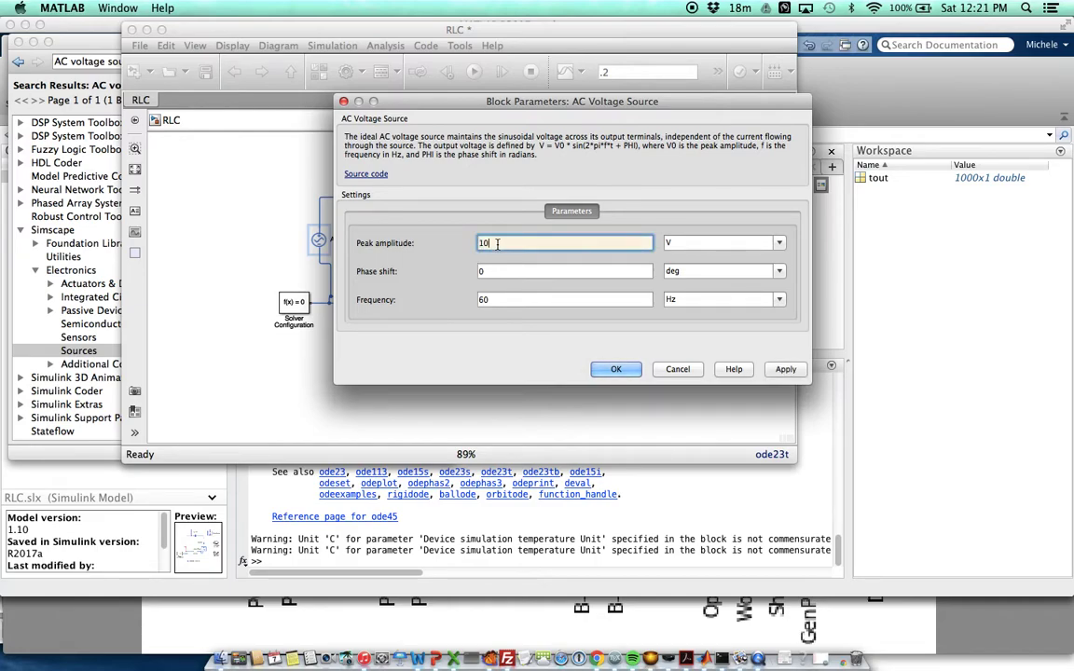
{"action": "left_click", "coordinate": [560, 300]}
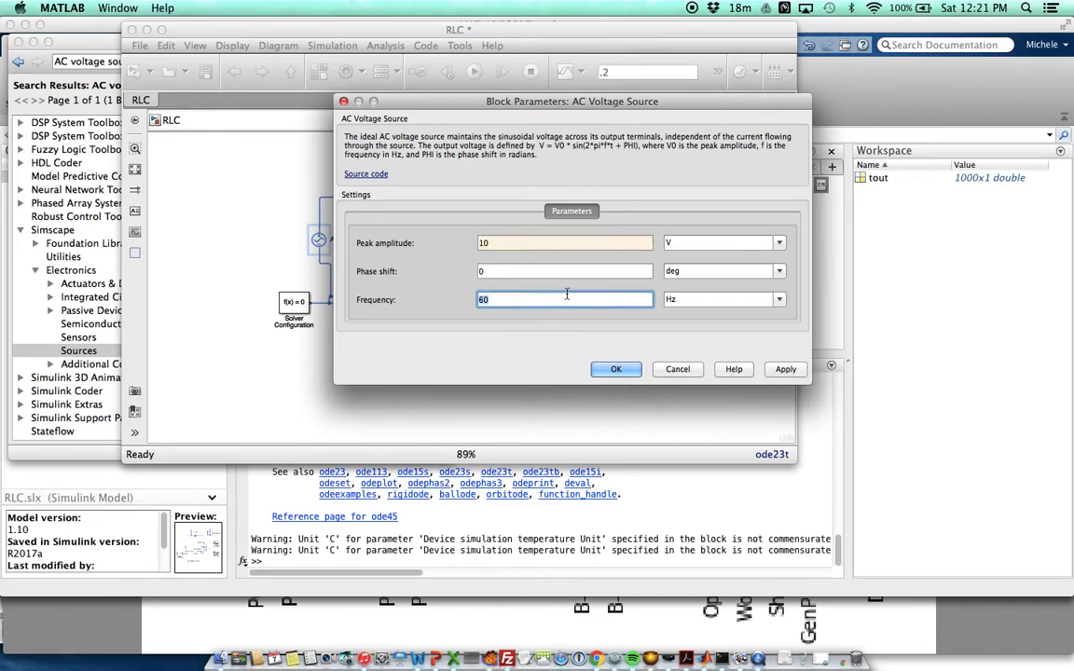
{"action": "left_click", "coordinate": [617, 371]}
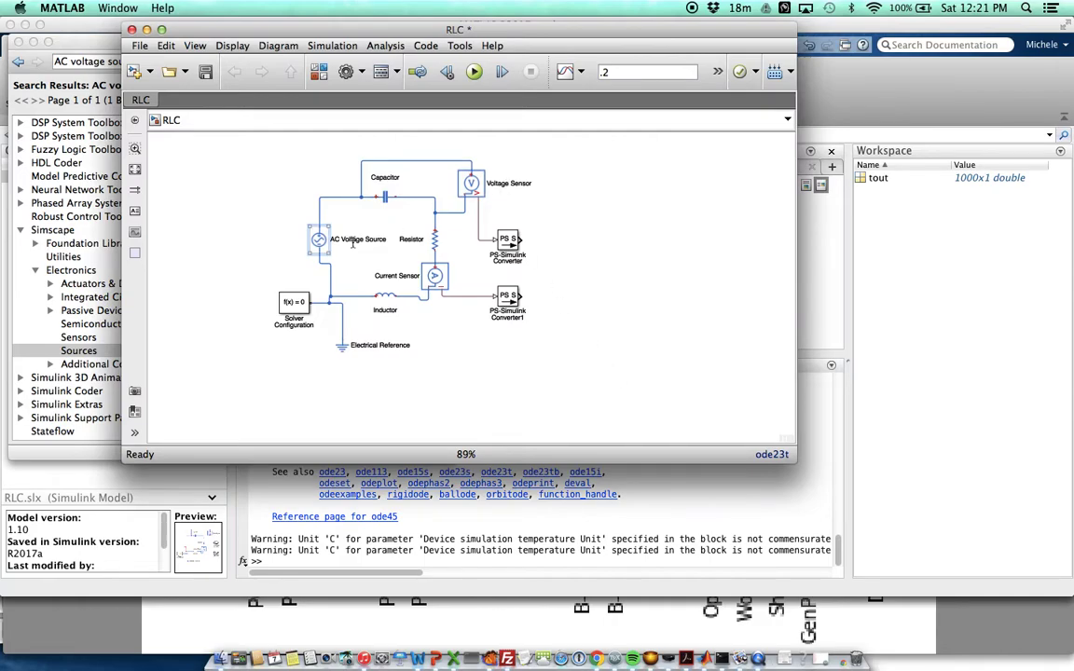
Nudge the Inductor lower and drop the Solver Configuration block beneath the left branch.
{"action": "left_click", "coordinate": [476, 185]}
{"action": "left_click", "coordinate": [381, 198]}
{"action": "left_click", "coordinate": [345, 182]}
{"action": "left_click_drag", "start_coordinate": [387, 300], "coordinate": [388, 304]}
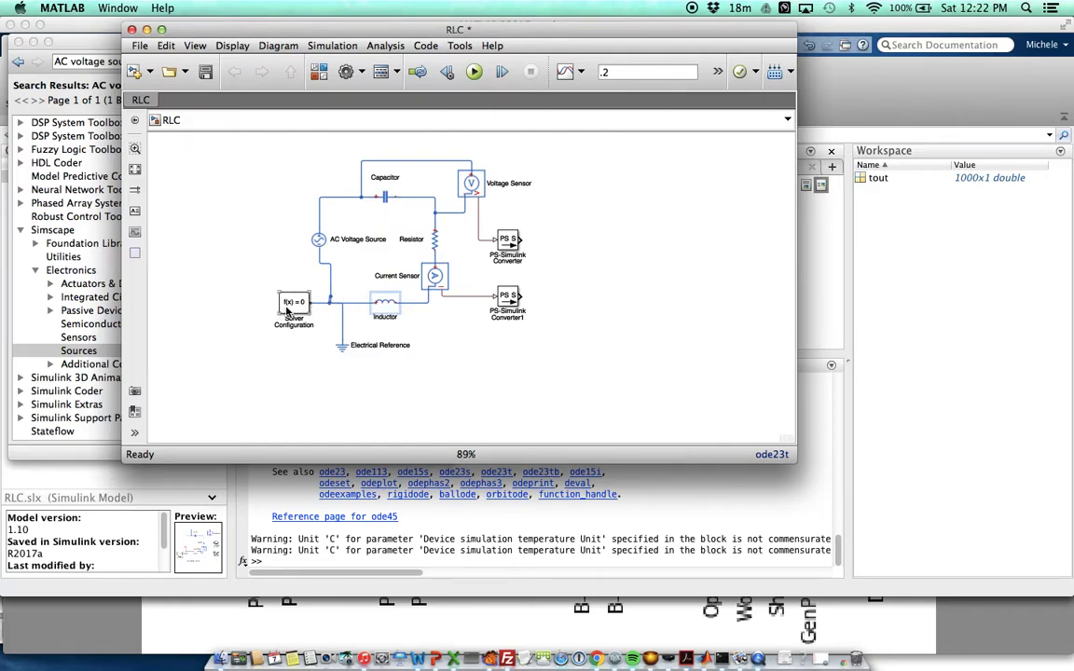
{"action": "left_click_drag", "start_coordinate": [288, 311], "coordinate": [288, 329]}
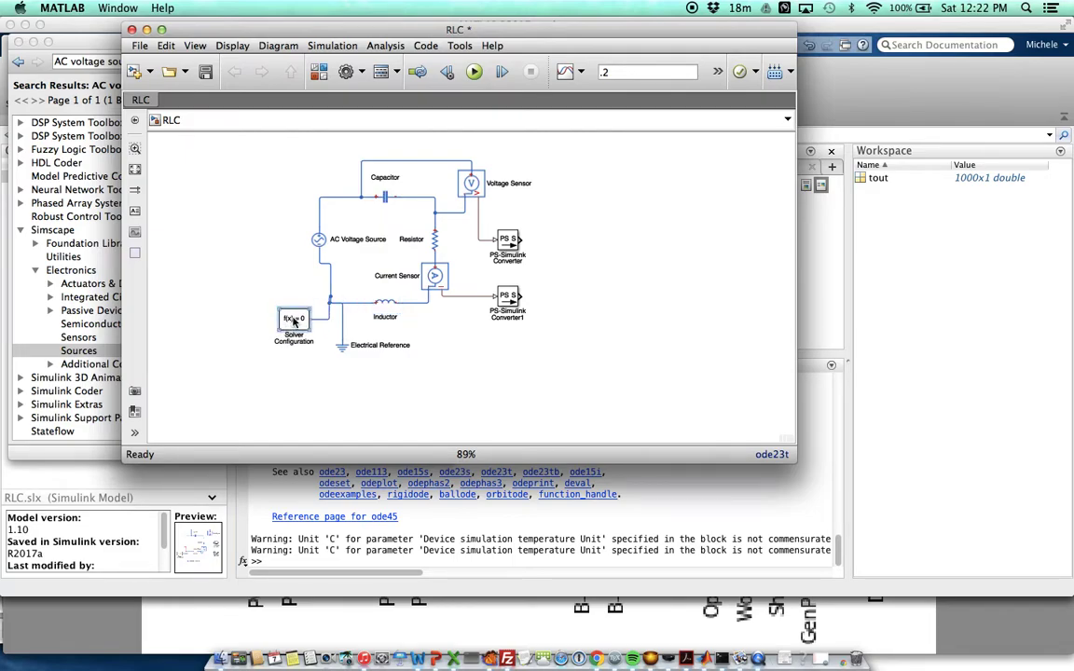
{"action": "left_click", "coordinate": [565, 230]}
Quick-insert a Scope block and line it up beside the first PS-Simulink Converter.
{"action": "right_click", "coordinate": [566, 213]}
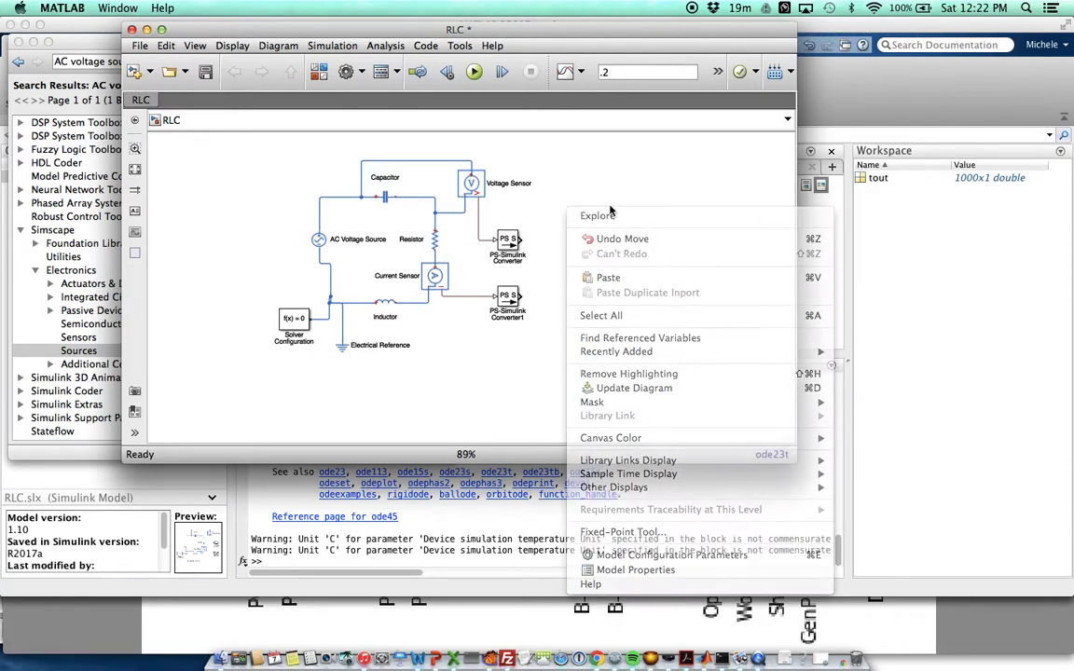
{"action": "left_click", "coordinate": [611, 211]}
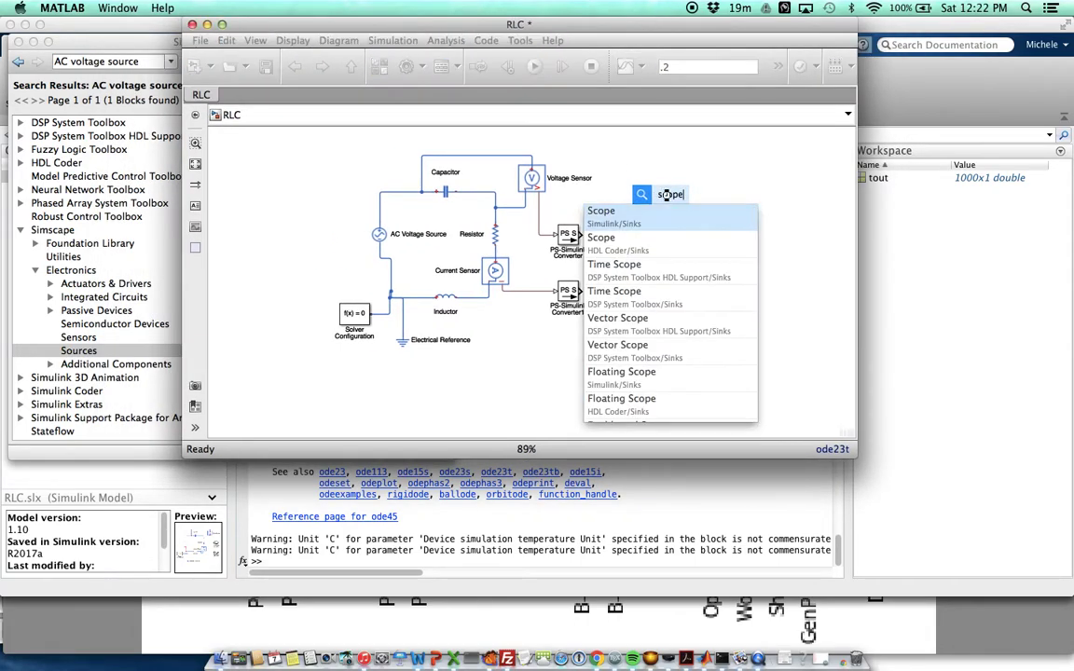
{"action": "key", "text": "Return"}
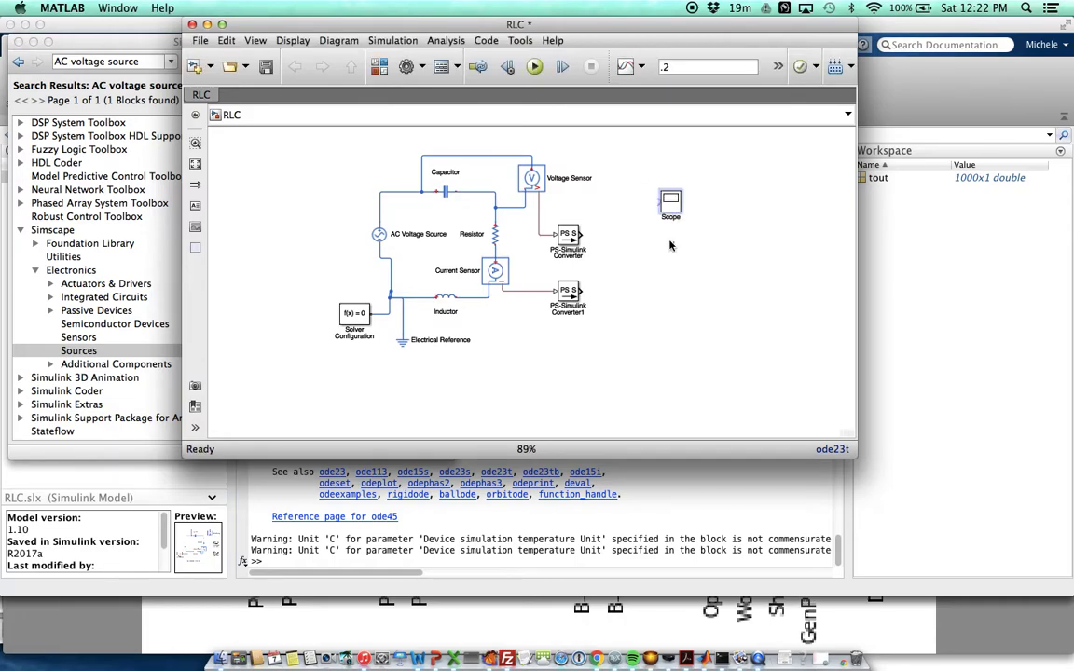
{"action": "left_click_drag", "start_coordinate": [672, 232], "coordinate": [663, 241]}
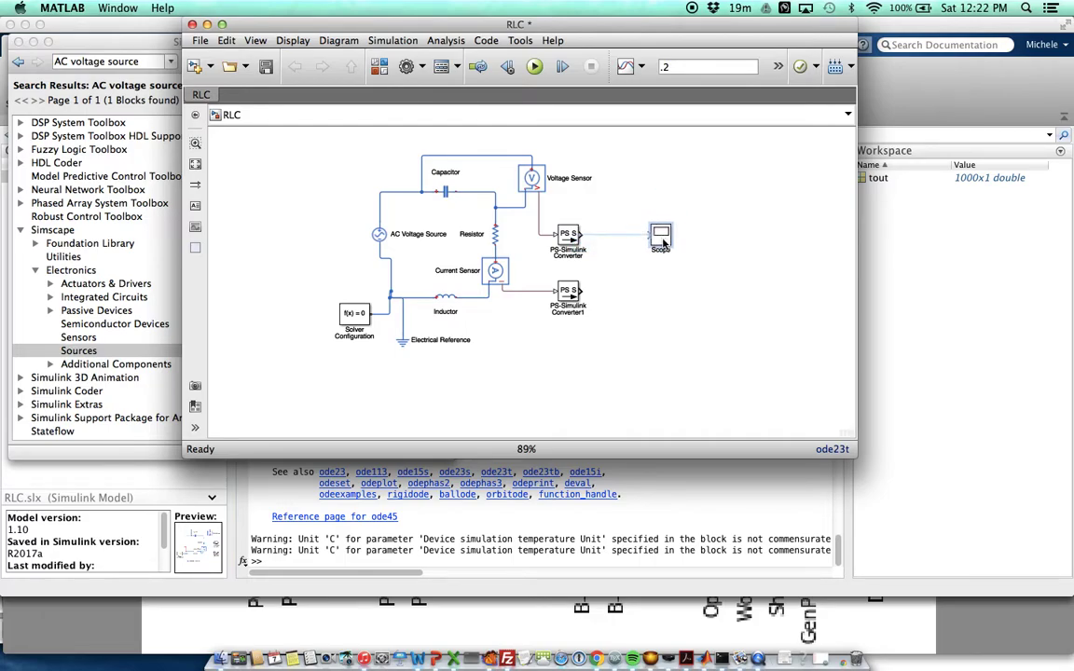
Configure the Scope for 2 input ports with a 2x1 stacked plot layout.
{"action": "double_click", "coordinate": [663, 242]}
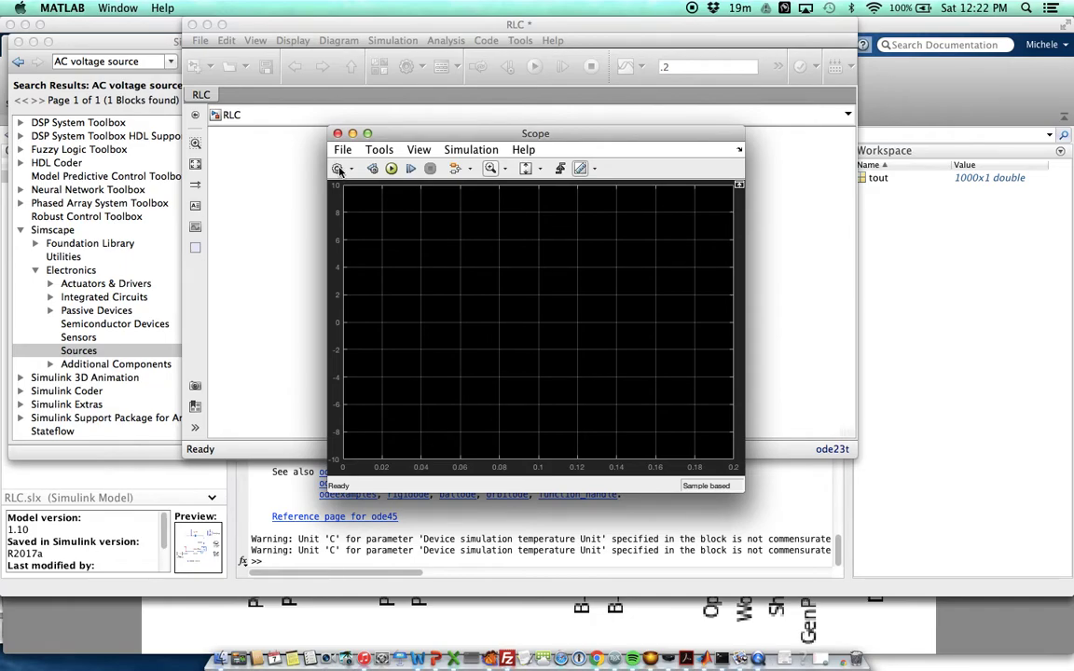
{"action": "left_click", "coordinate": [338, 169]}
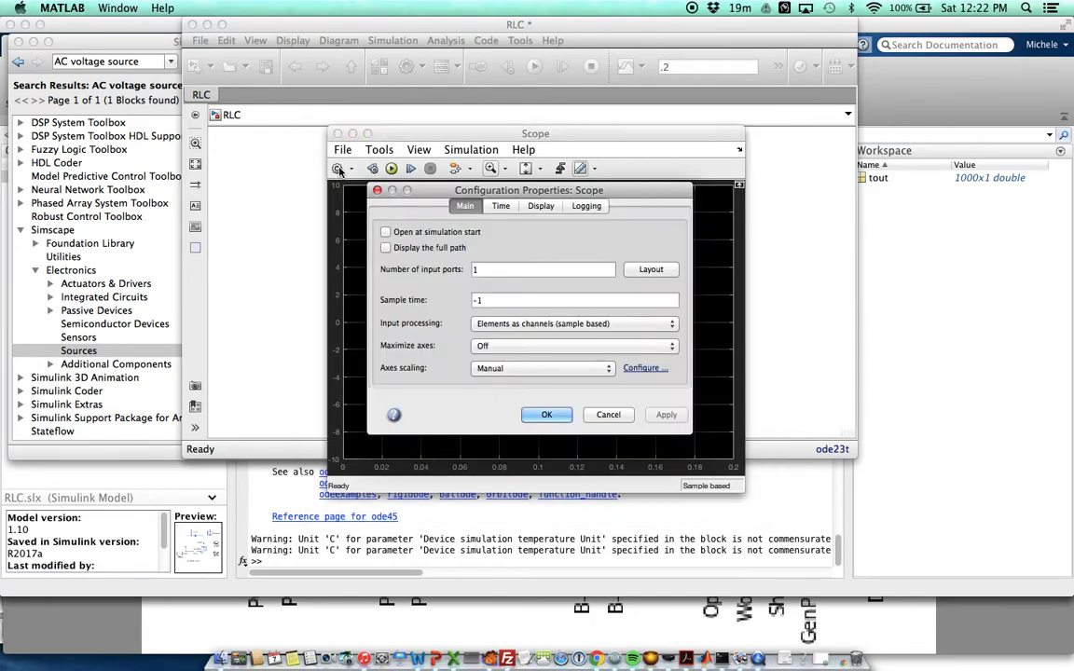
{"action": "left_click", "coordinate": [493, 270]}
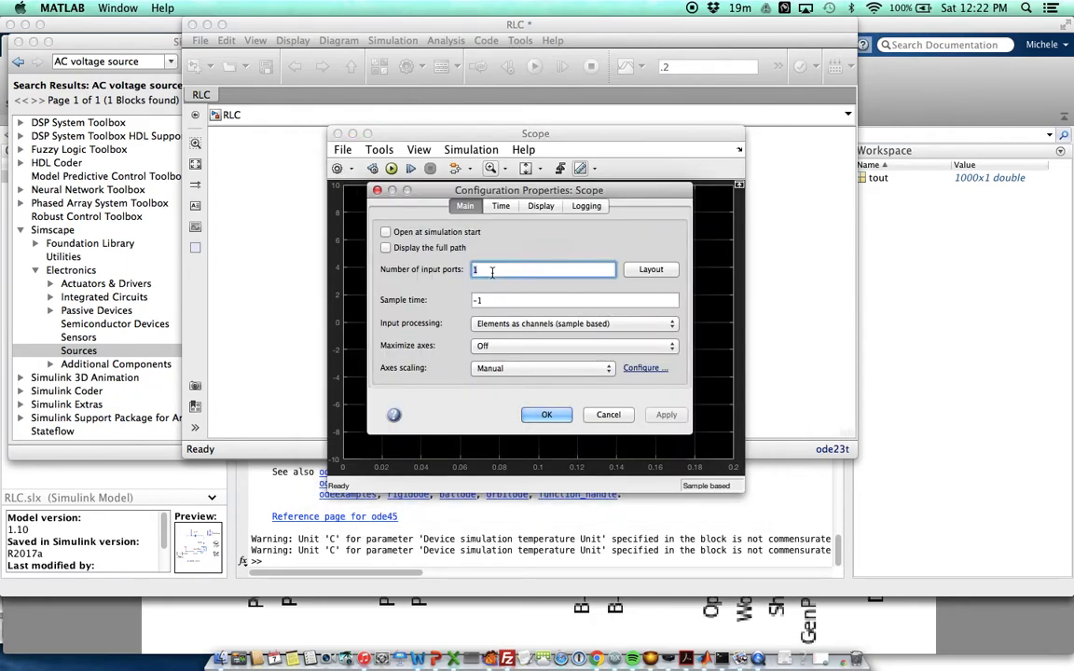
{"action": "key", "text": "BackSpace"}
{"action": "type", "text": "2"}
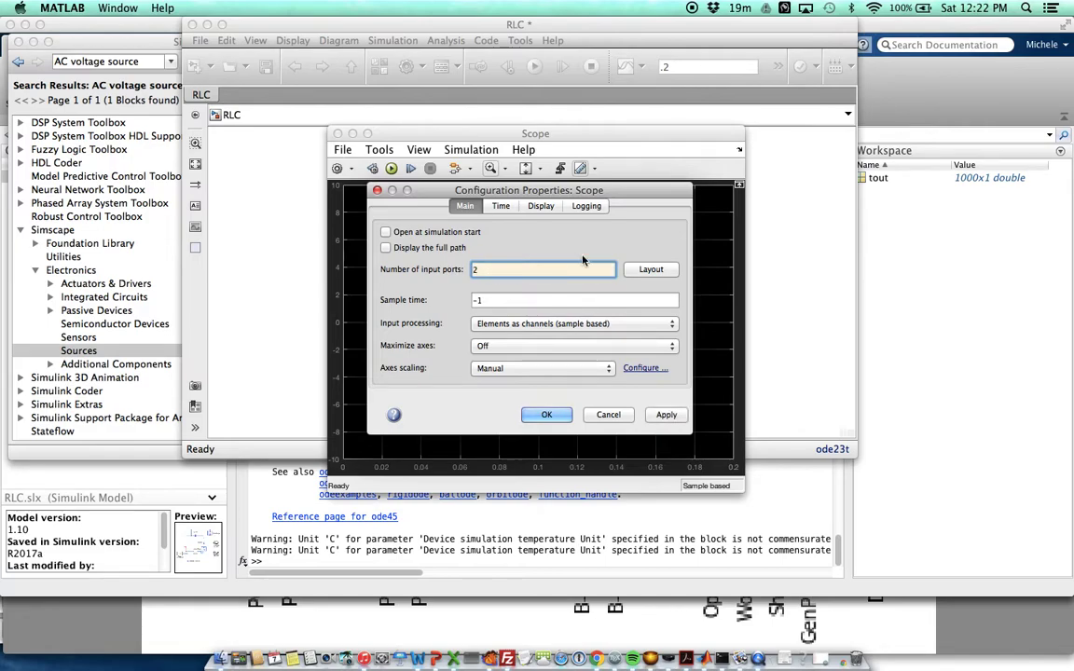
{"action": "left_click", "coordinate": [650, 271]}
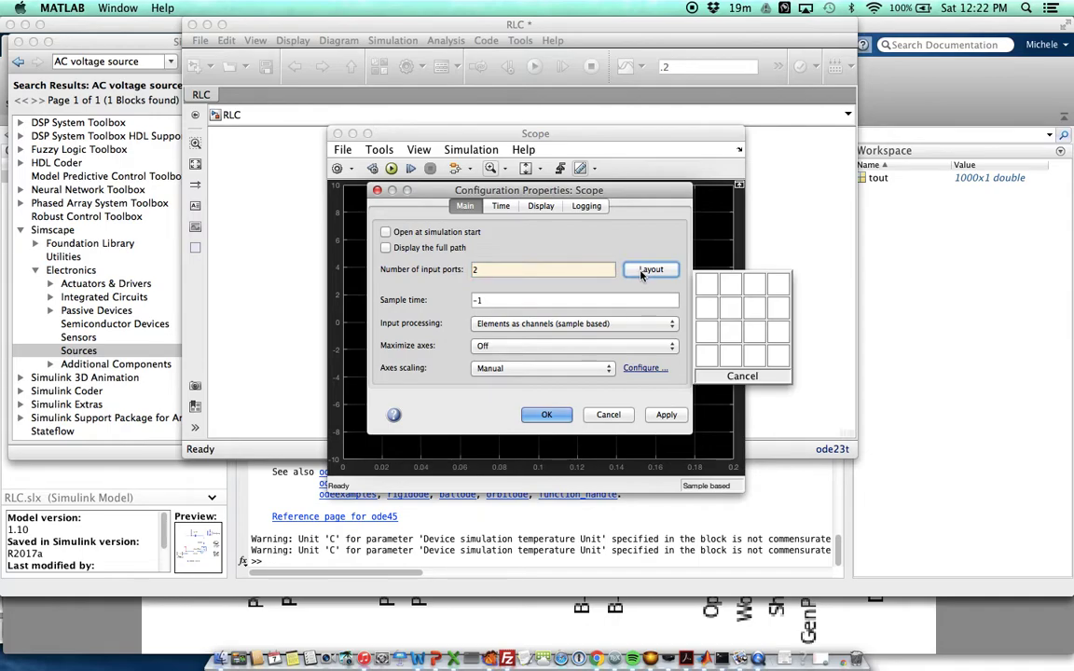
{"action": "left_click", "coordinate": [706, 306]}
{"action": "left_click", "coordinate": [547, 414]}
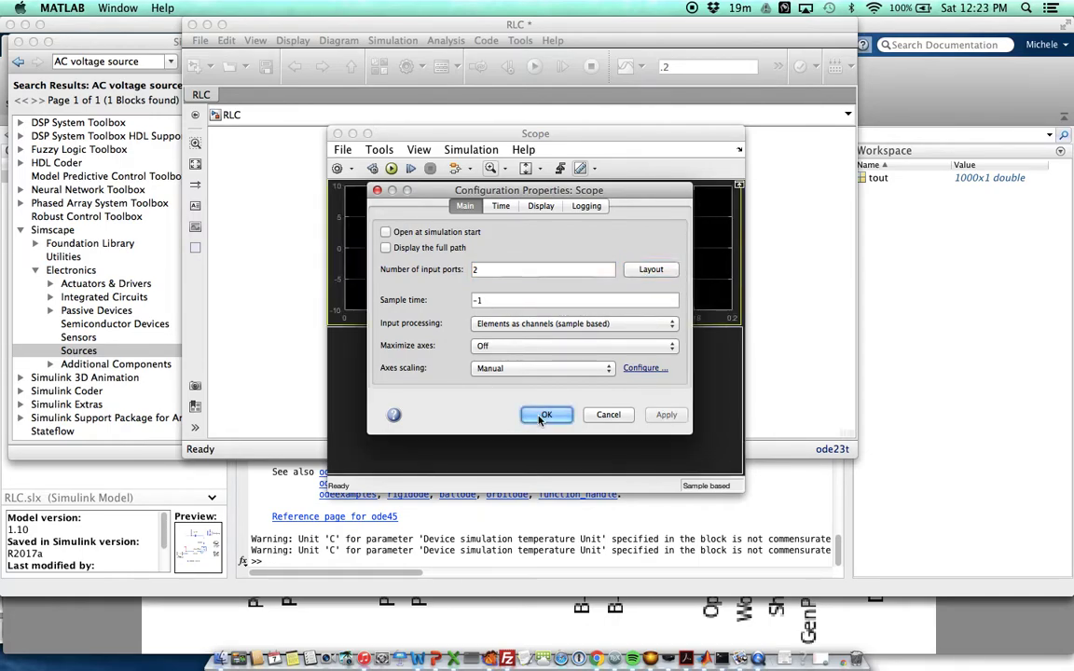
Connect both PS-Simulink Converter outputs to the Scope's two inputs and run the simulation.
{"action": "left_click_drag", "start_coordinate": [547, 131], "coordinate": [919, 40]}
{"action": "left_click", "coordinate": [604, 164]}
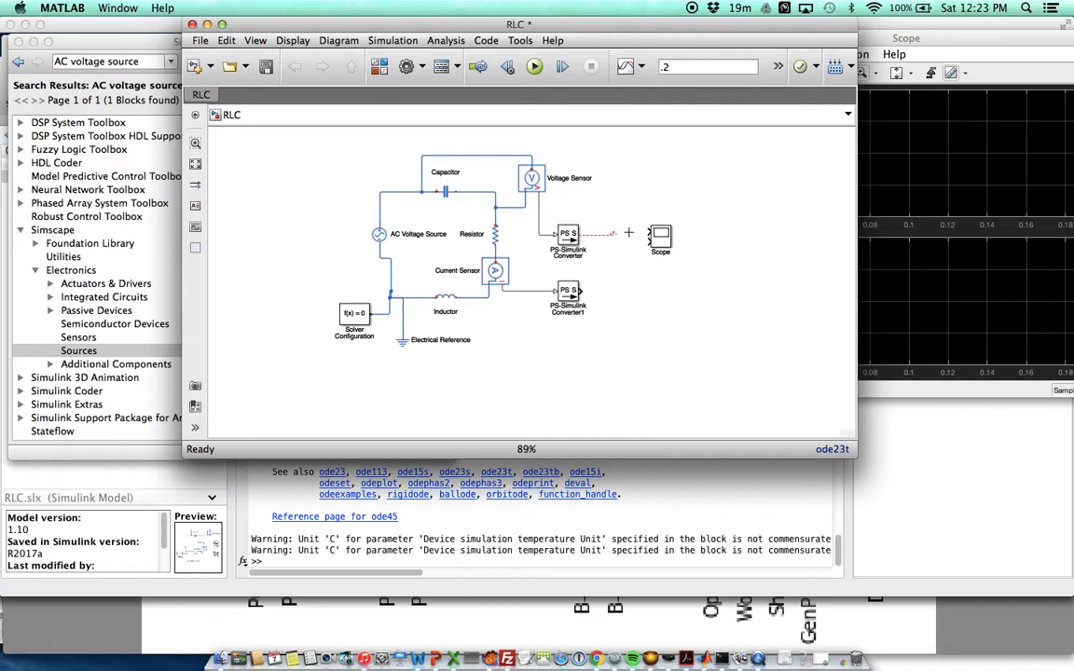
{"action": "left_click_drag", "start_coordinate": [580, 235], "coordinate": [651, 234]}
{"action": "left_click_drag", "start_coordinate": [581, 291], "coordinate": [647, 241]}
{"action": "left_click", "coordinate": [535, 68]}
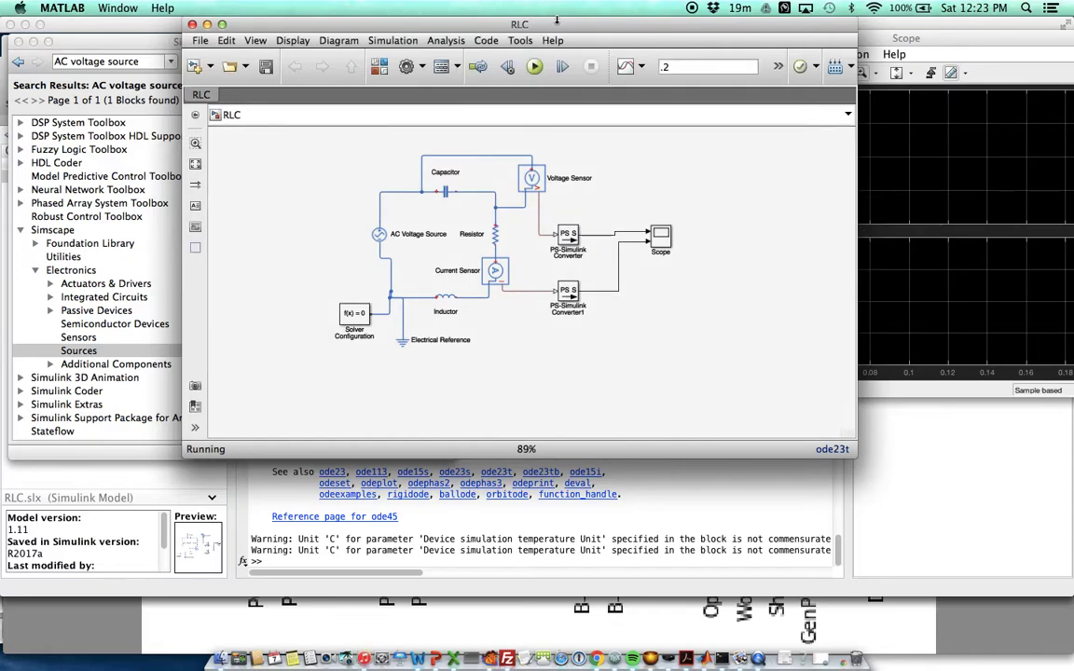
Bring the Scope window forward to view the voltage and current sine waves.
{"action": "left_click", "coordinate": [863, 41]}
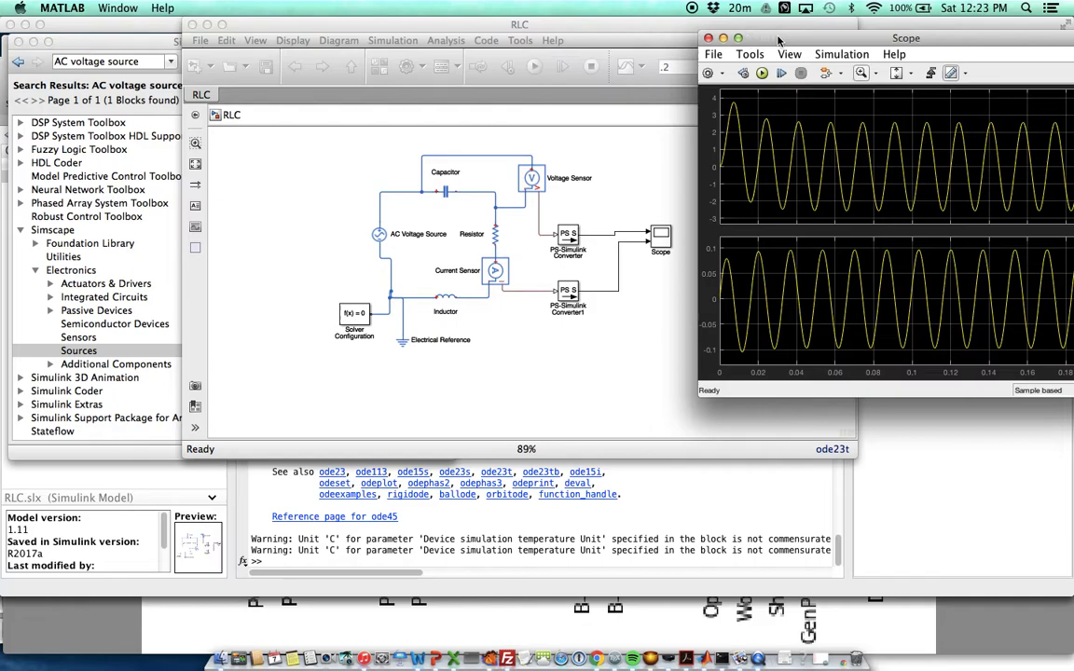
{"action": "left_click_drag", "start_coordinate": [778, 39], "coordinate": [767, 40]}
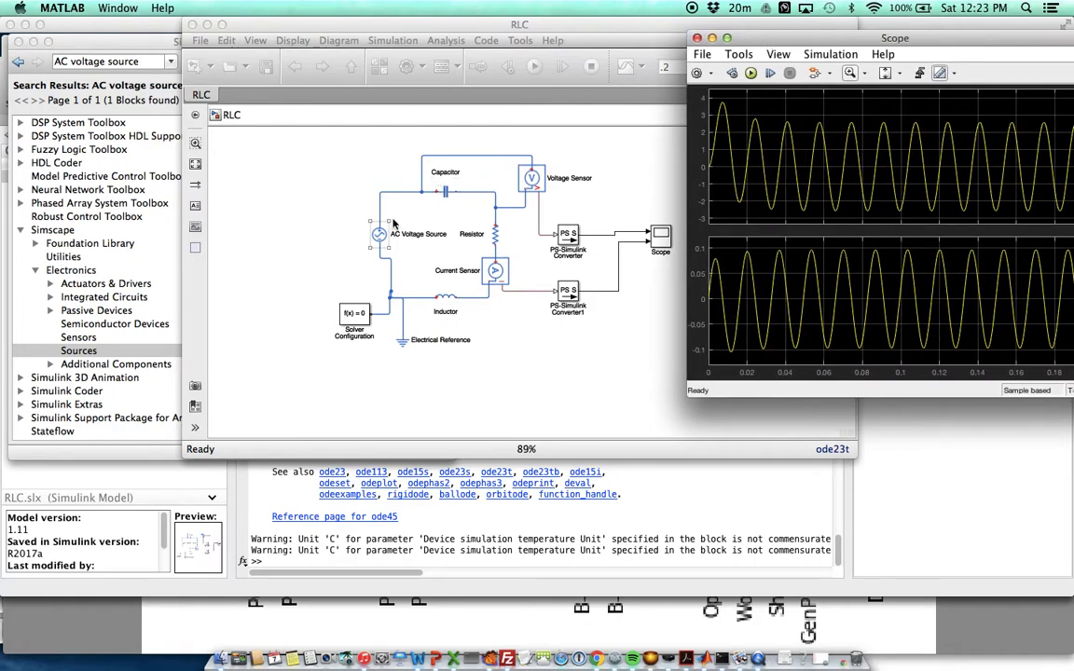